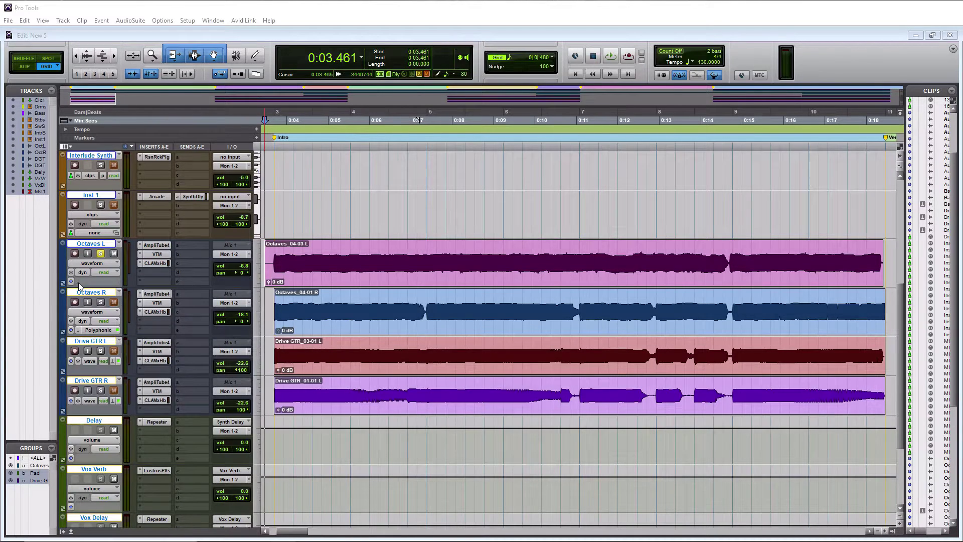
# Switch the Octaves L track's Elastic Audio plug-in to Polyphonic
pyautogui.click(79, 282)
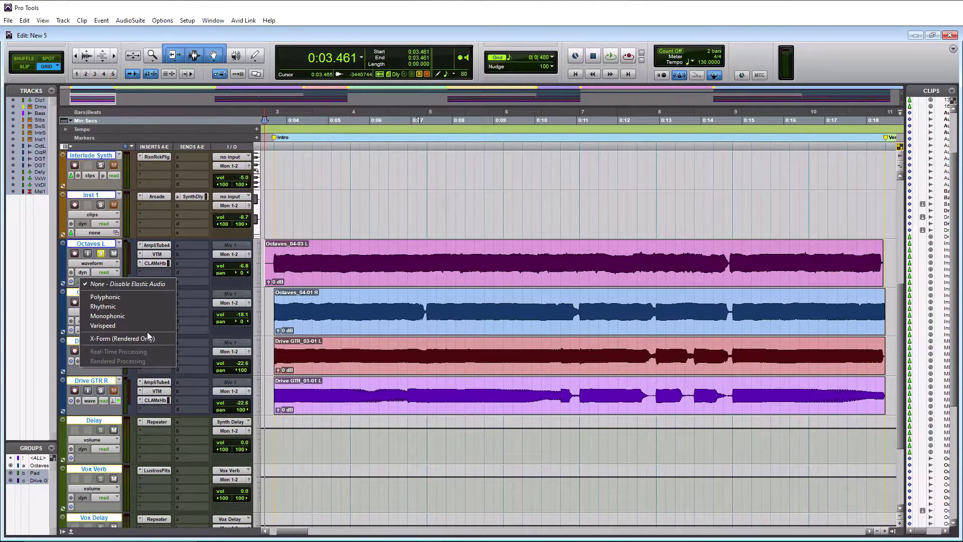
pyautogui.click(110, 297)
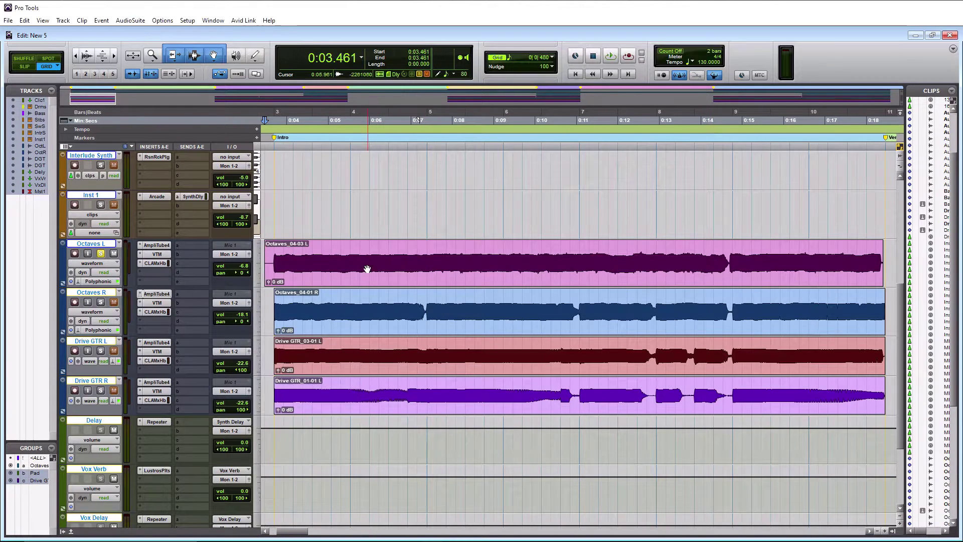
# Show Octaves L in Warp view and bring up the Grid value list
pyautogui.click(118, 263)
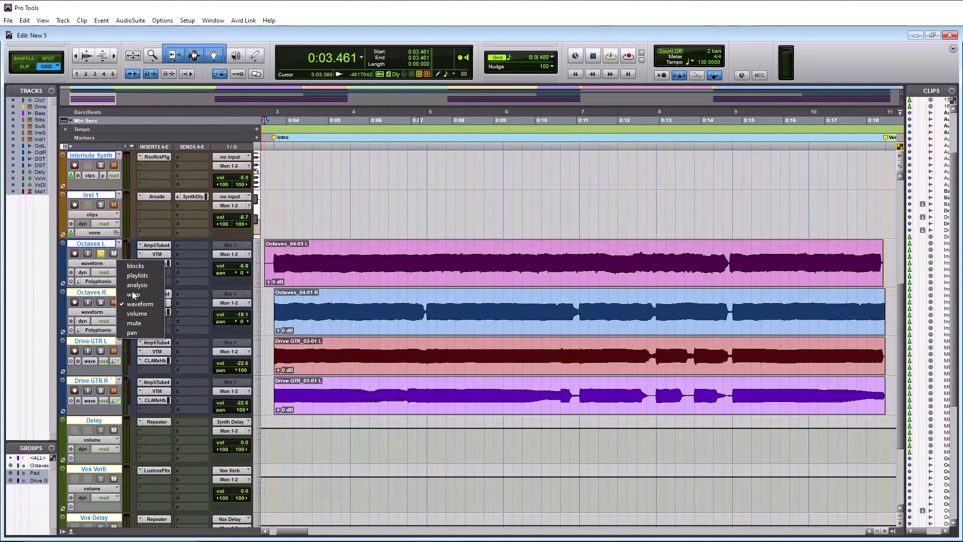
pyautogui.click(134, 294)
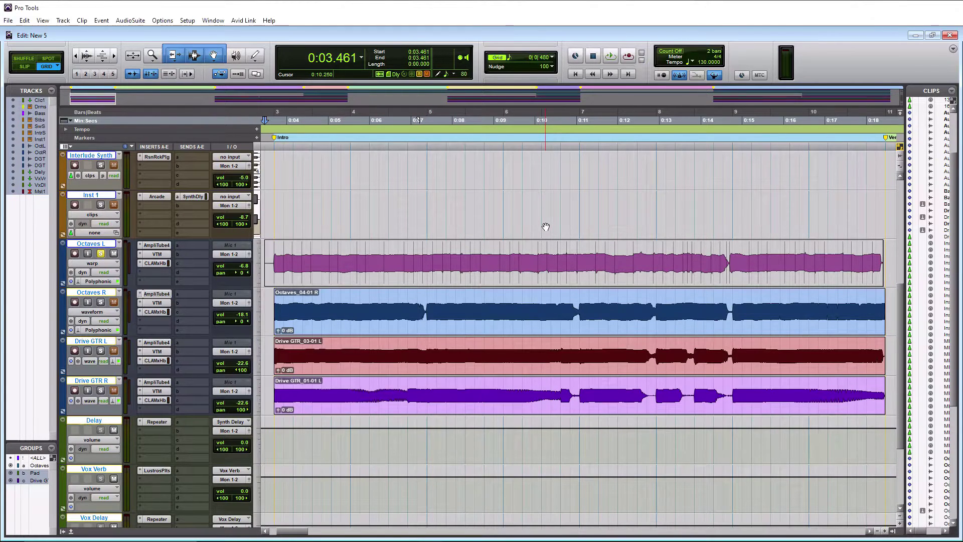
pyautogui.click(514, 60)
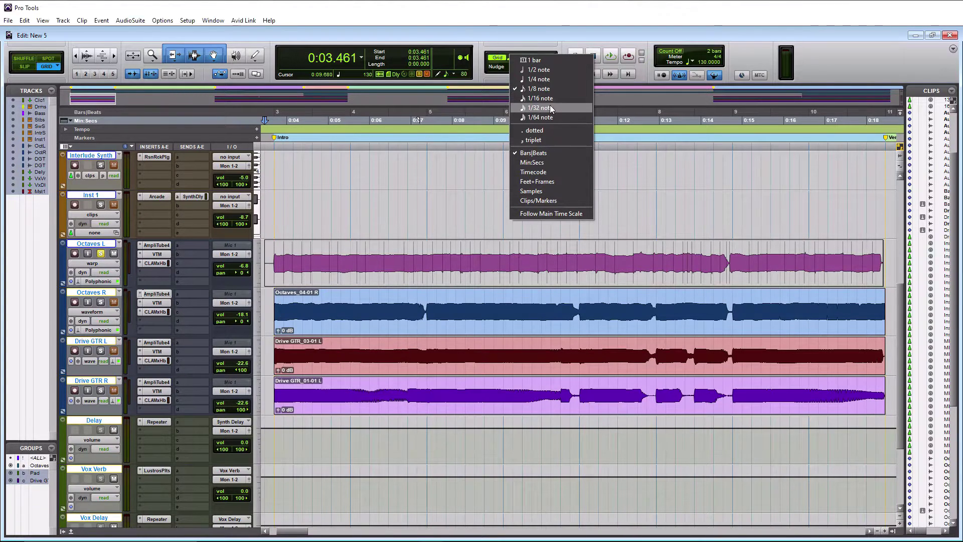
# Keep the 1/8-note grid, audition from bar 3, select the Octaves L clip start, and open Quantize (Alt+0)
pyautogui.click(395, 177)
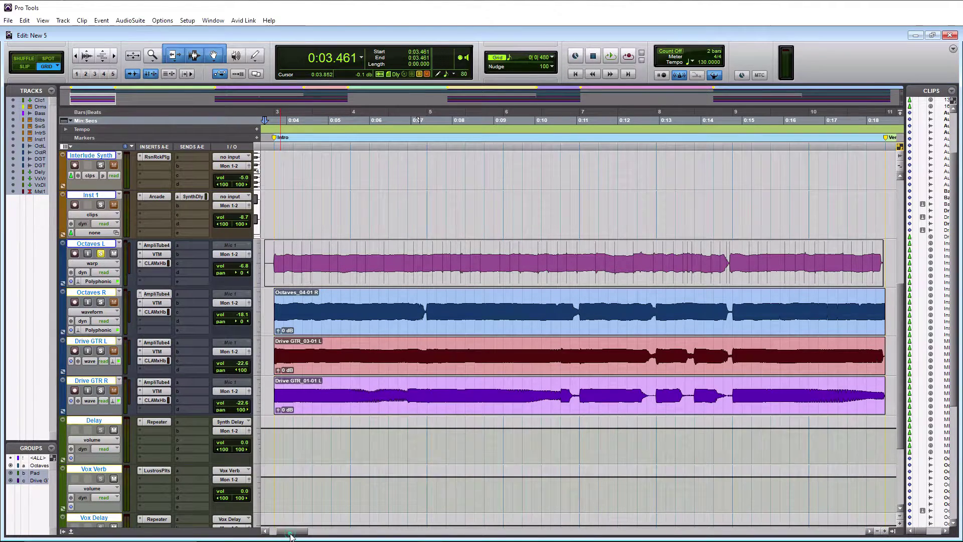
pyautogui.moveTo(291, 535); pyautogui.dragTo(290, 535)
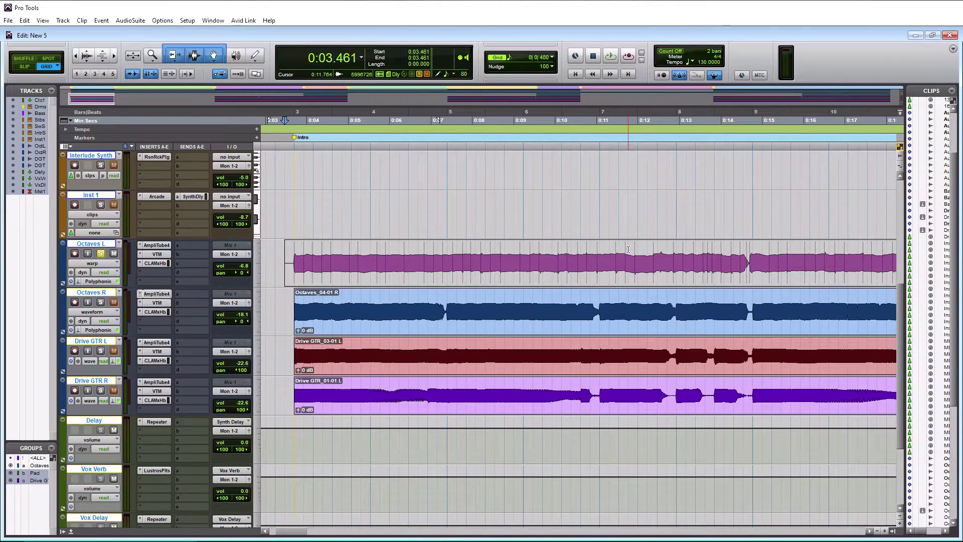
pyautogui.click(290, 148)
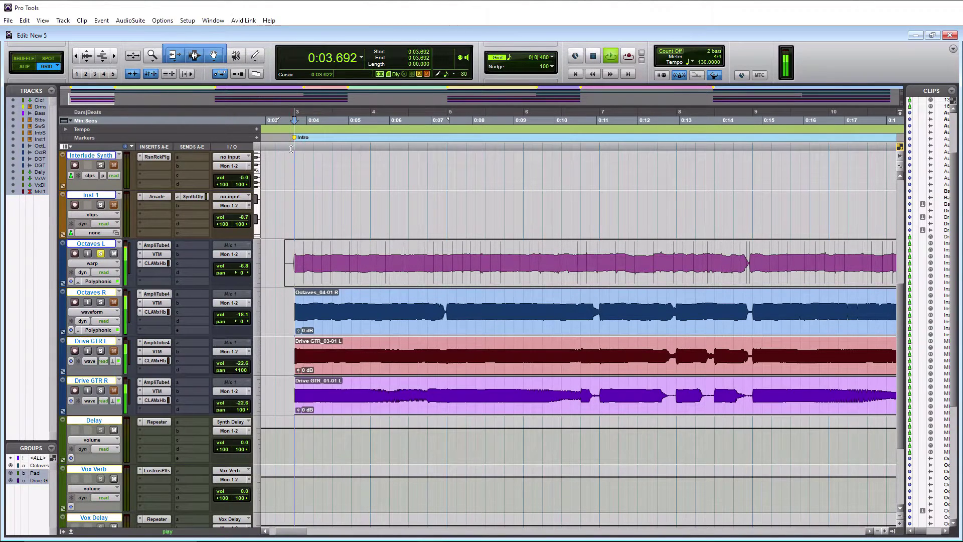
pyautogui.press('space')
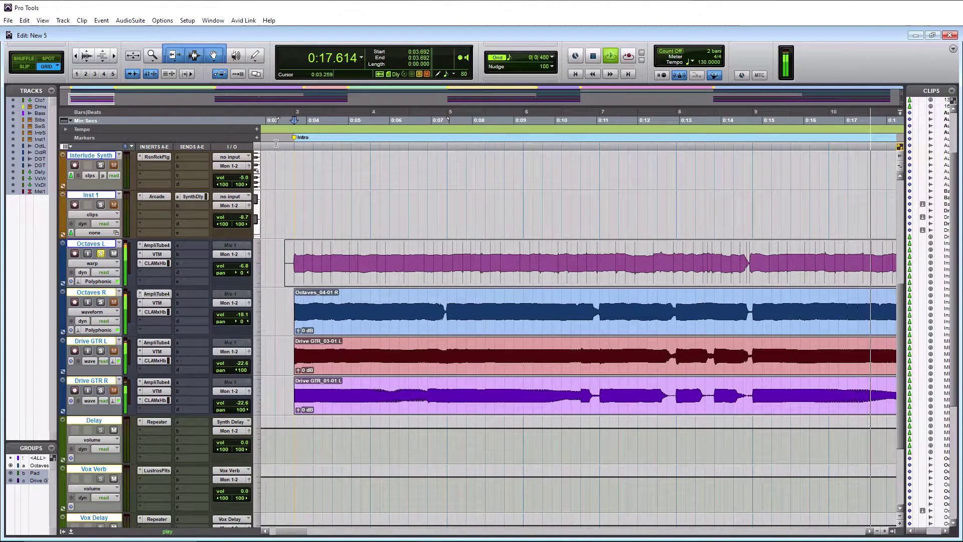
pyautogui.press('space')
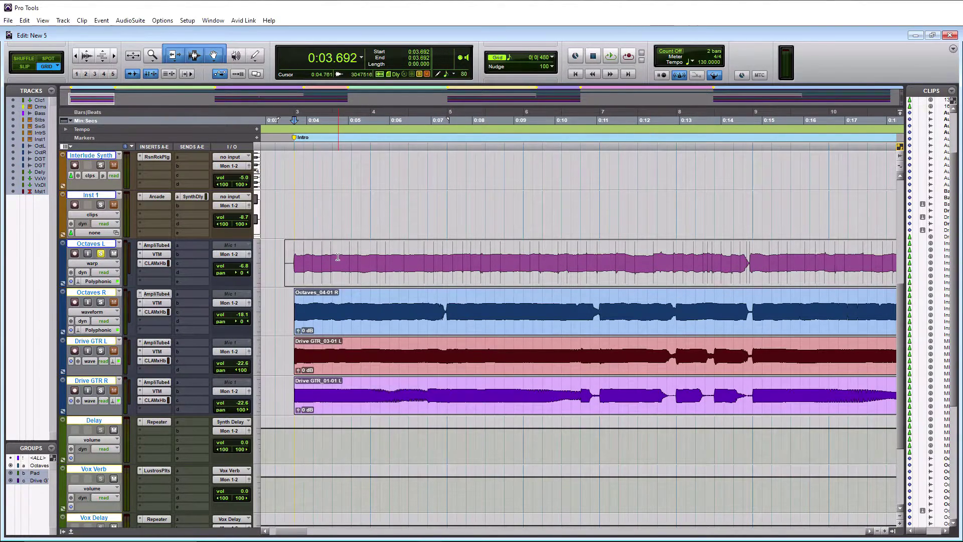
pyautogui.moveTo(360, 249); pyautogui.dragTo(288, 259)
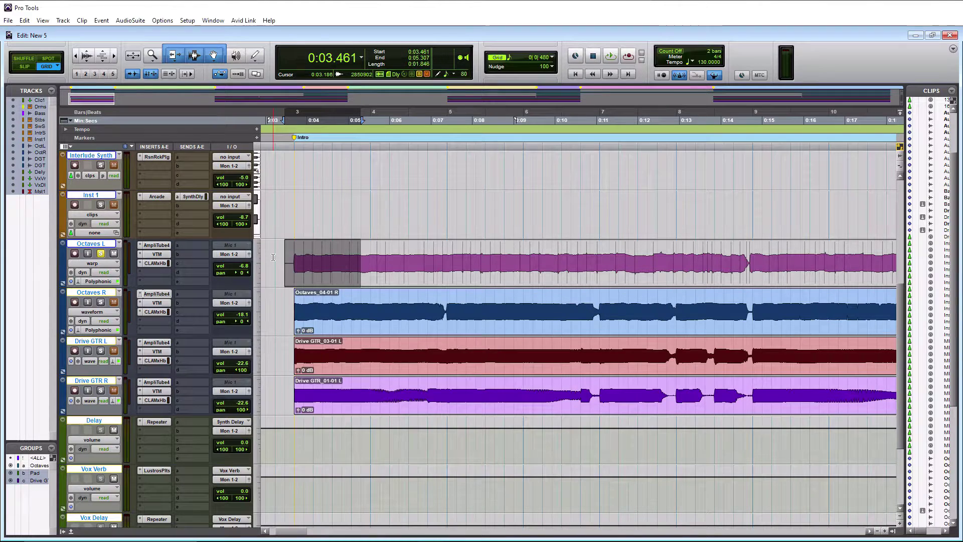
pyautogui.hotkey('alt', '0')
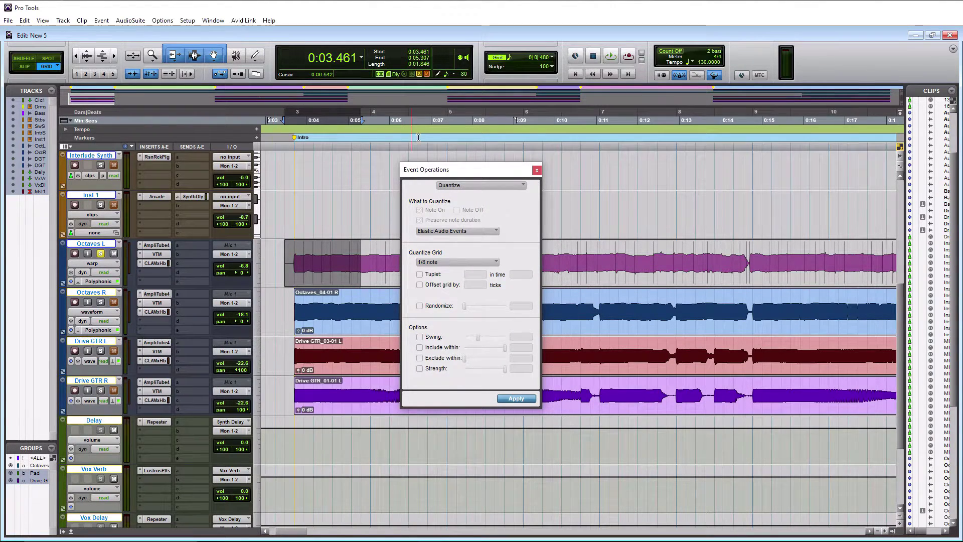
# Quantize the first few Octaves L ranges to the 1/8-note grid, applying after each selection
pyautogui.moveTo(443, 170); pyautogui.dragTo(618, 12)
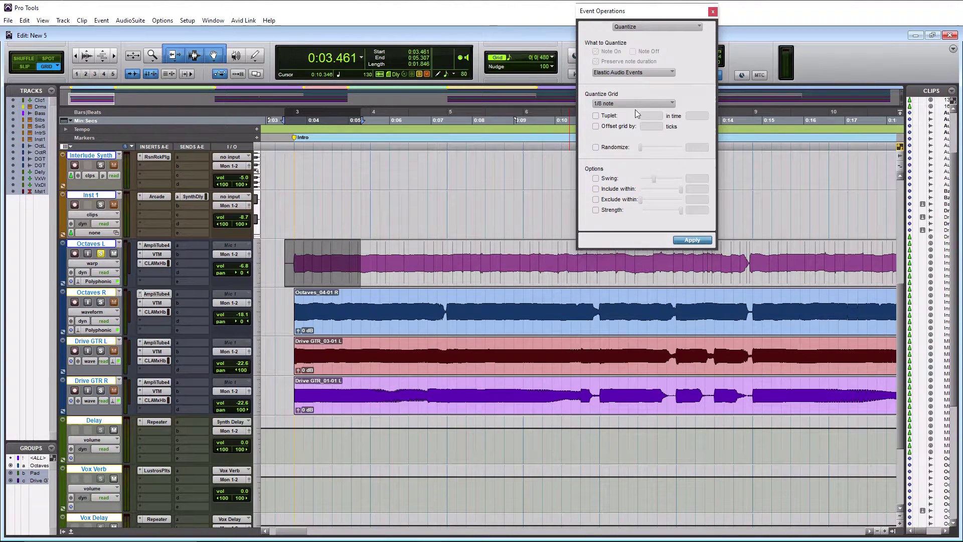
pyautogui.click(693, 240)
pyautogui.click(691, 240)
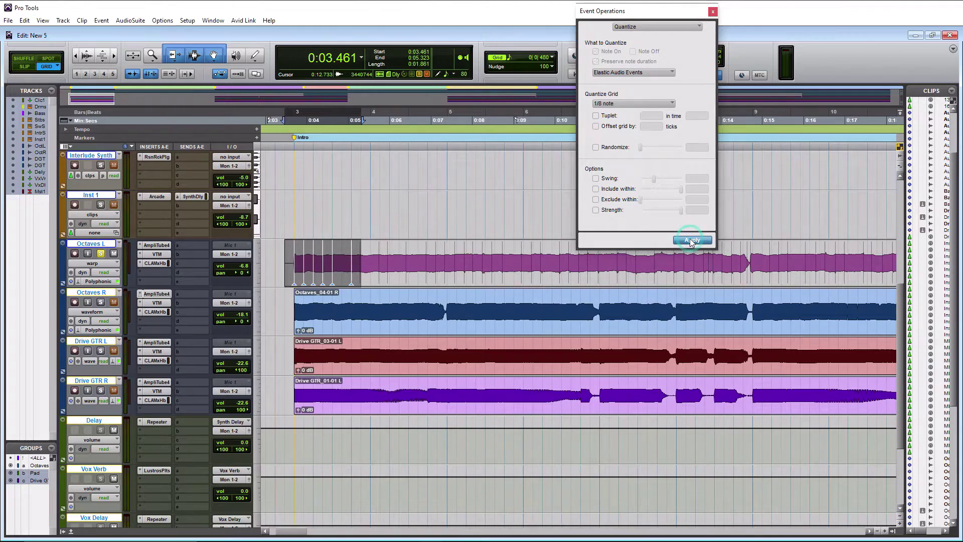
pyautogui.click(352, 260)
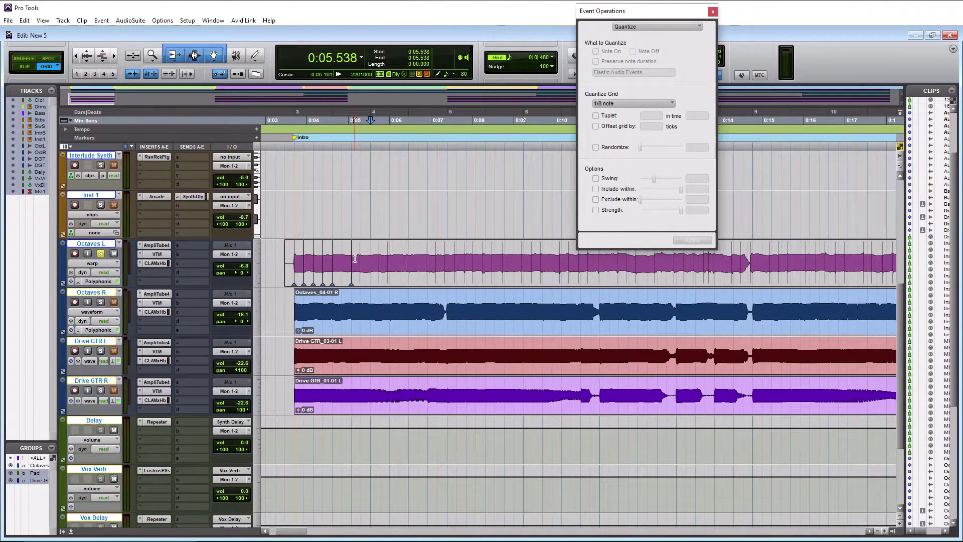
pyautogui.moveTo(354, 259); pyautogui.dragTo(370, 259)
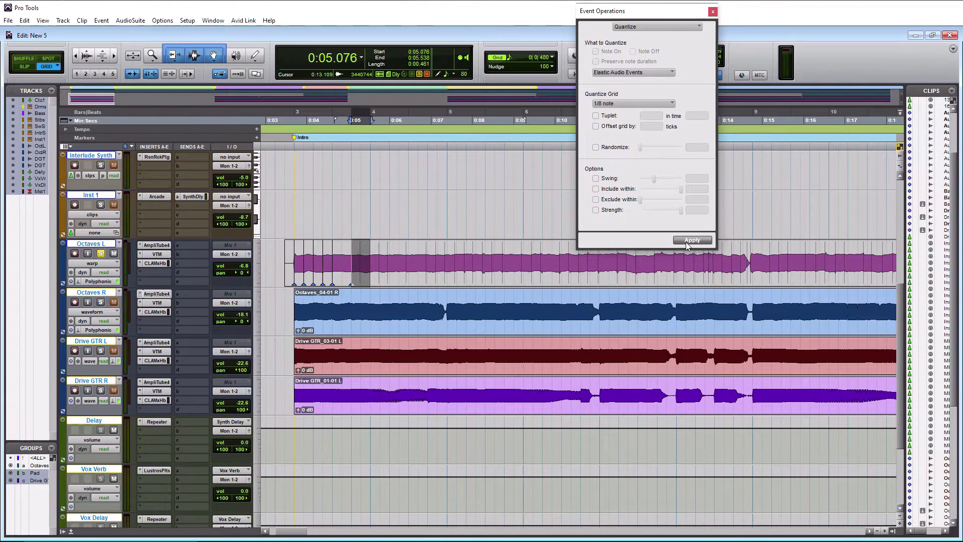
pyautogui.click(691, 240)
pyautogui.click(340, 241)
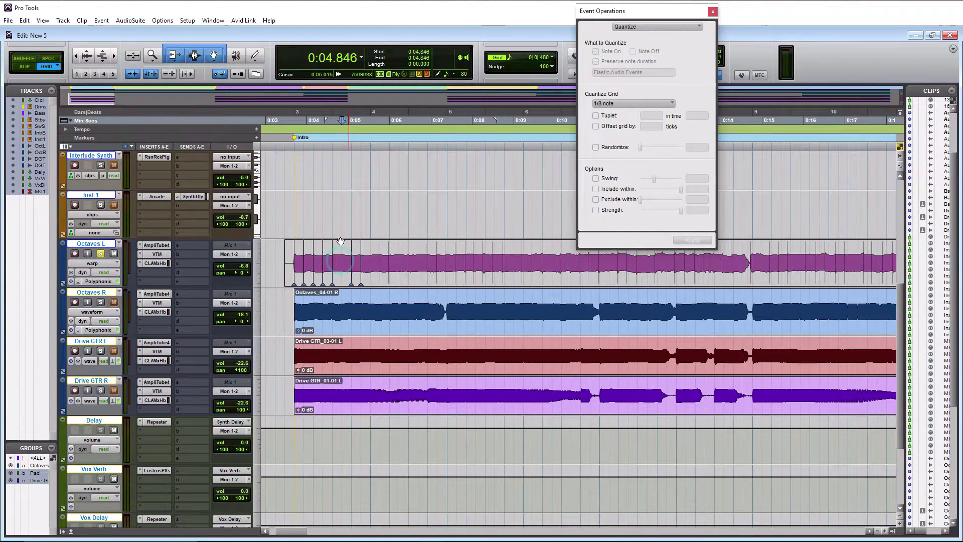
pyautogui.moveTo(372, 249); pyautogui.dragTo(551, 262)
pyautogui.click(692, 240)
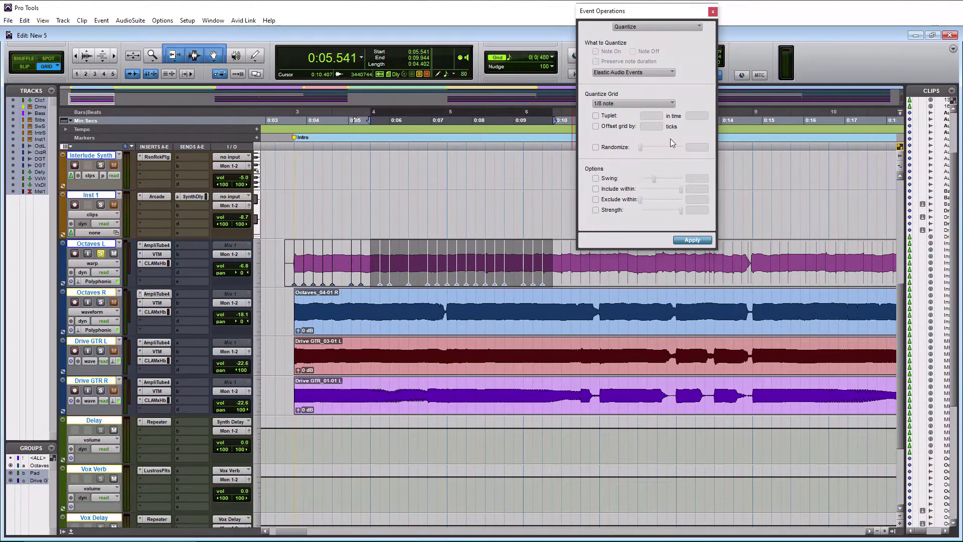
# Quantize Octaves L ranges from 0:09.923 through 0:15.000 to the 1/8-note grid
pyautogui.moveTo(617, 12); pyautogui.dragTo(403, 123)
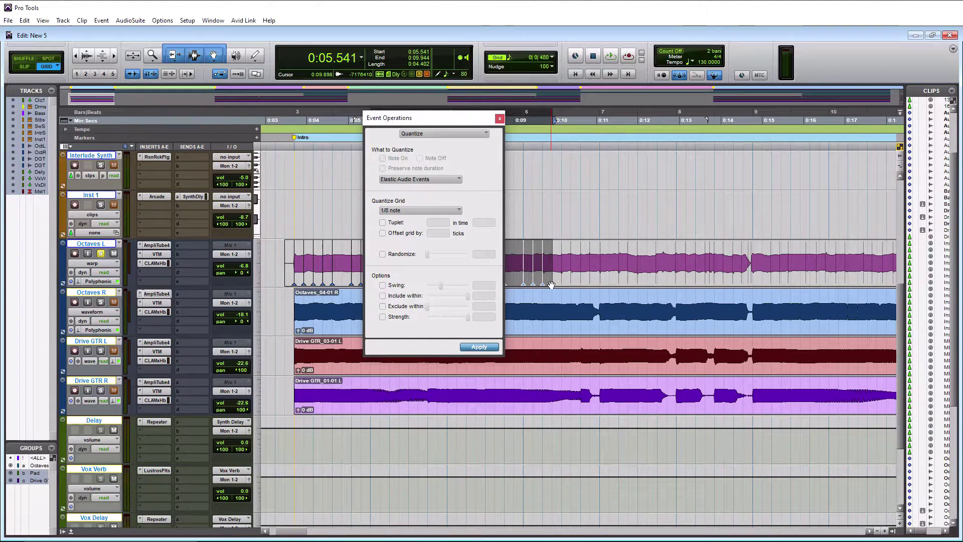
pyautogui.moveTo(551, 248); pyautogui.dragTo(697, 246)
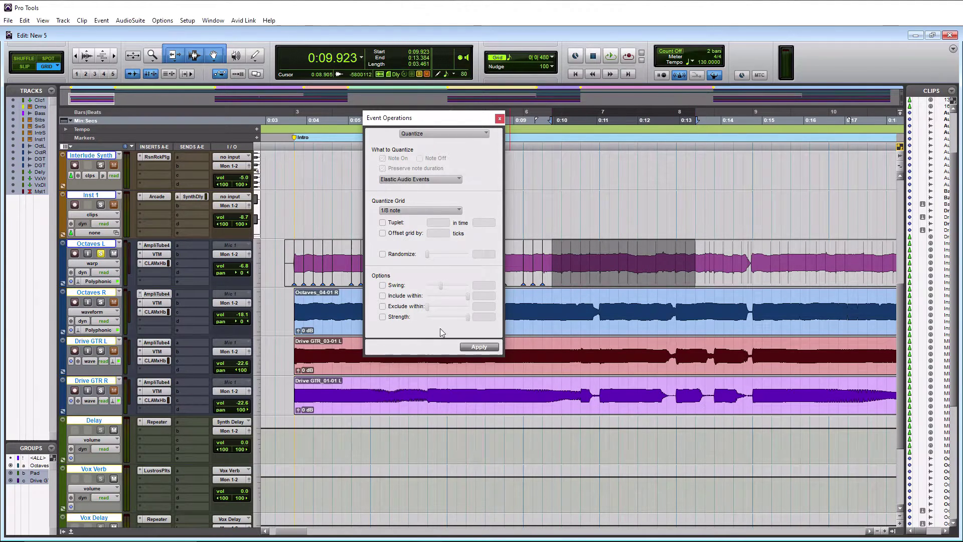
pyautogui.click(473, 348)
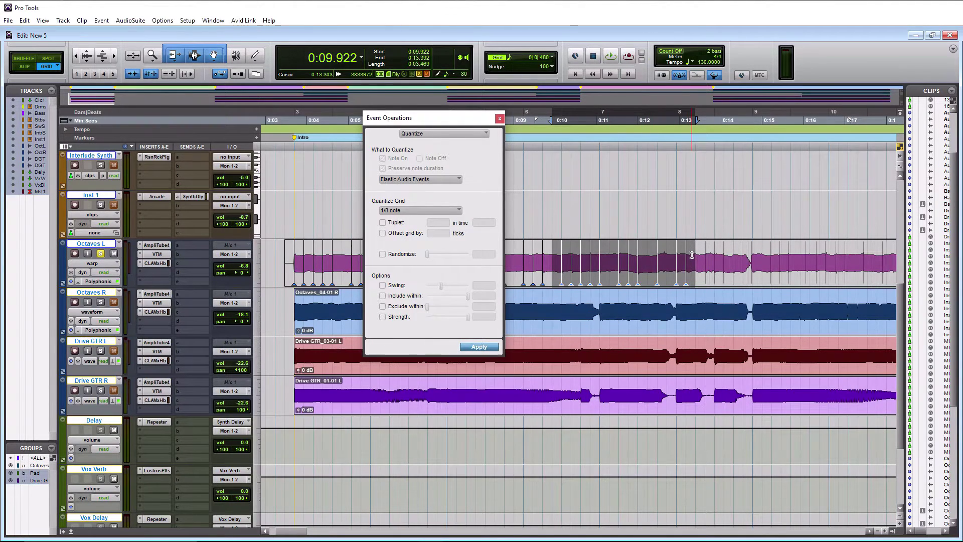
pyautogui.moveTo(692, 255); pyautogui.dragTo(723, 262)
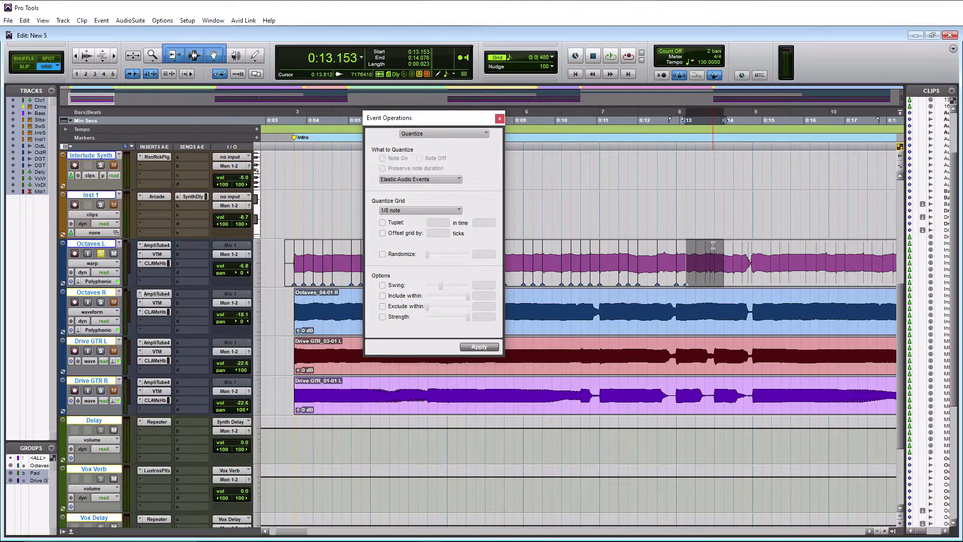
pyautogui.click(478, 347)
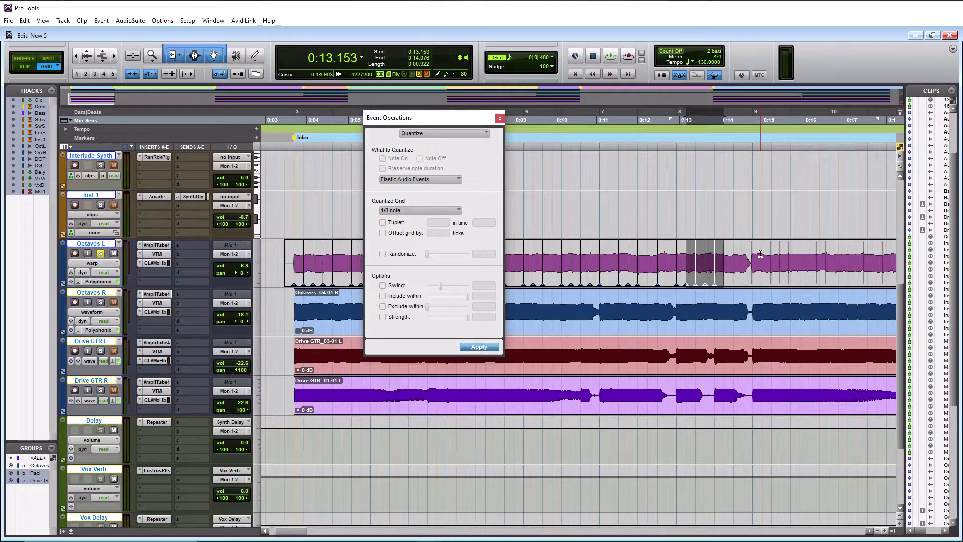
pyautogui.moveTo(761, 254); pyautogui.dragTo(717, 256)
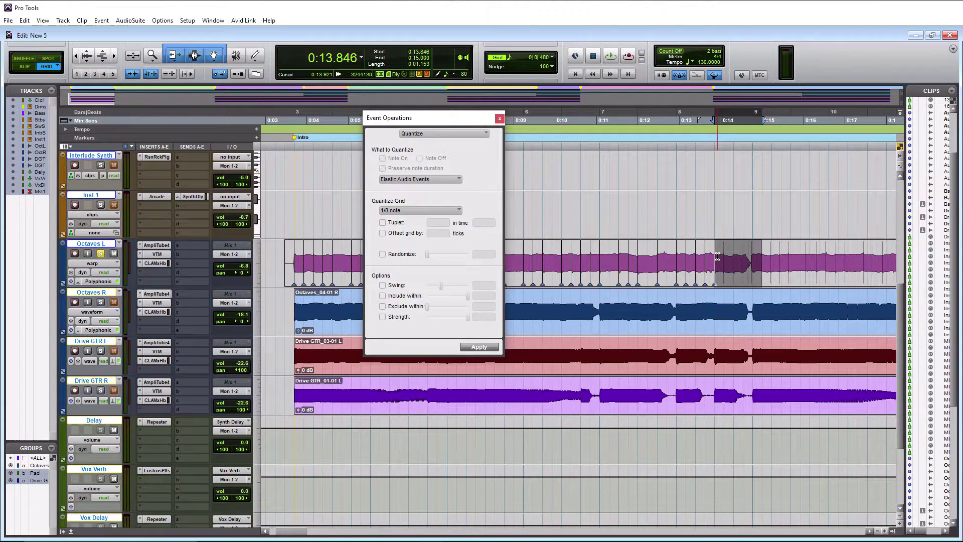
pyautogui.click(478, 347)
pyautogui.press('space')
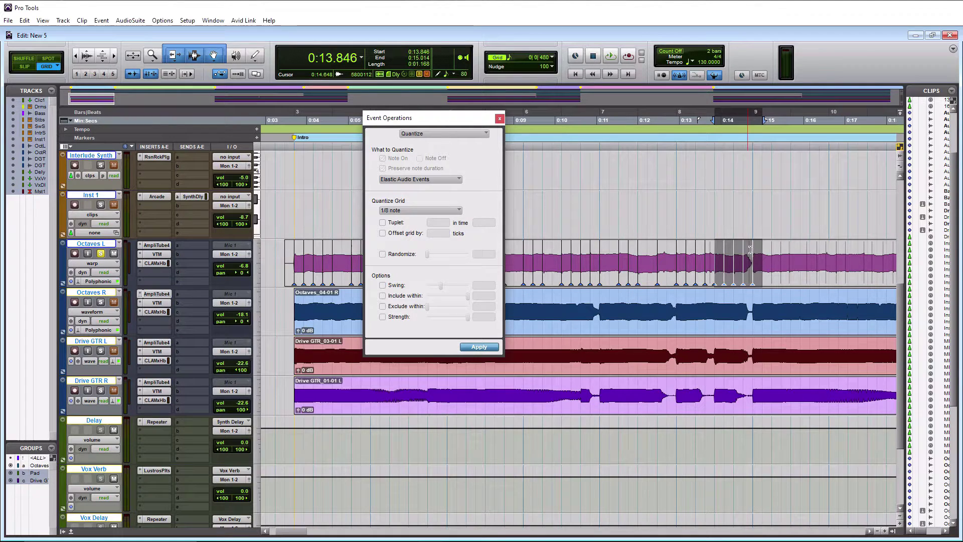
pyautogui.moveTo(767, 250); pyautogui.dragTo(532, 256)
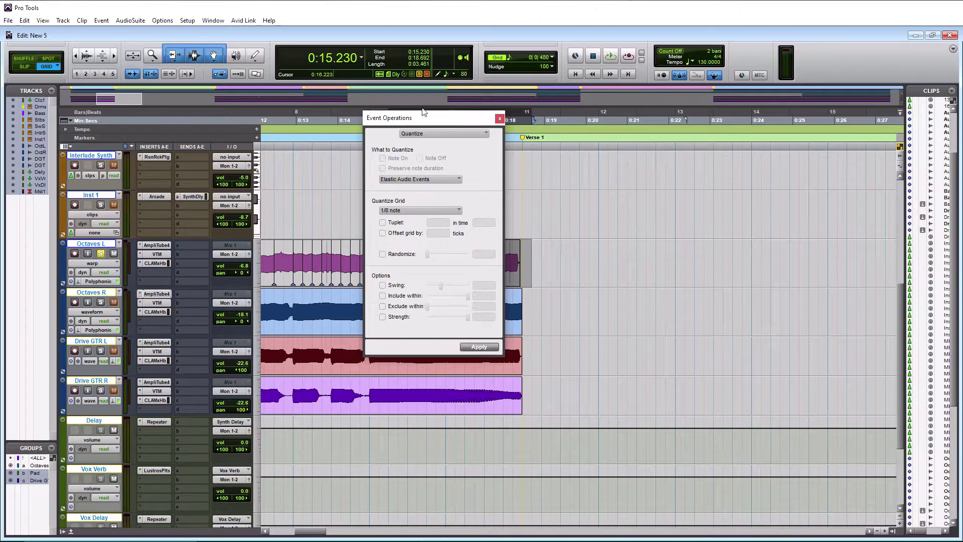
pyautogui.moveTo(424, 119); pyautogui.dragTo(687, 135)
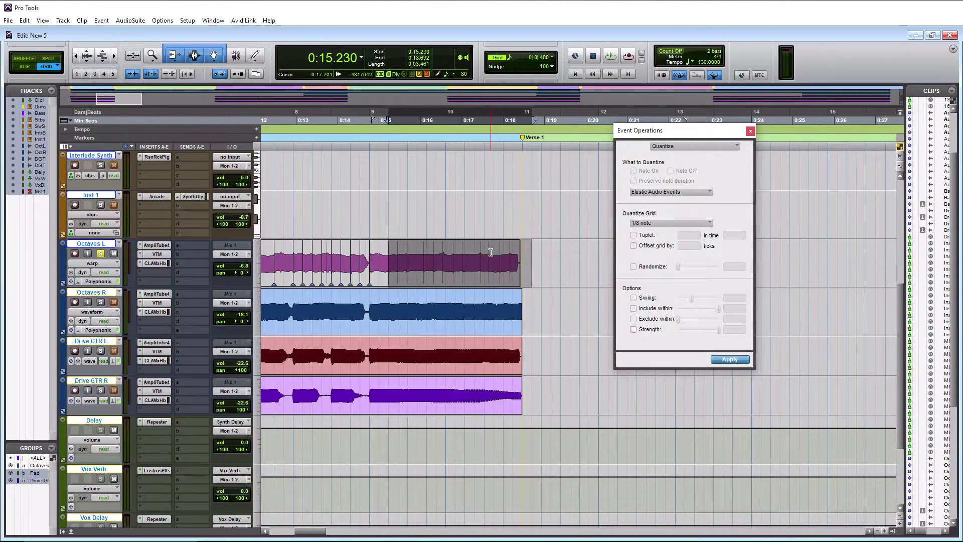
# Quantize the Octaves L ranges from 0:15.000 past 0:17.307 to 1/8 notes, up to Verse 1
pyautogui.click(409, 271)
pyautogui.moveTo(379, 260); pyautogui.dragTo(461, 260)
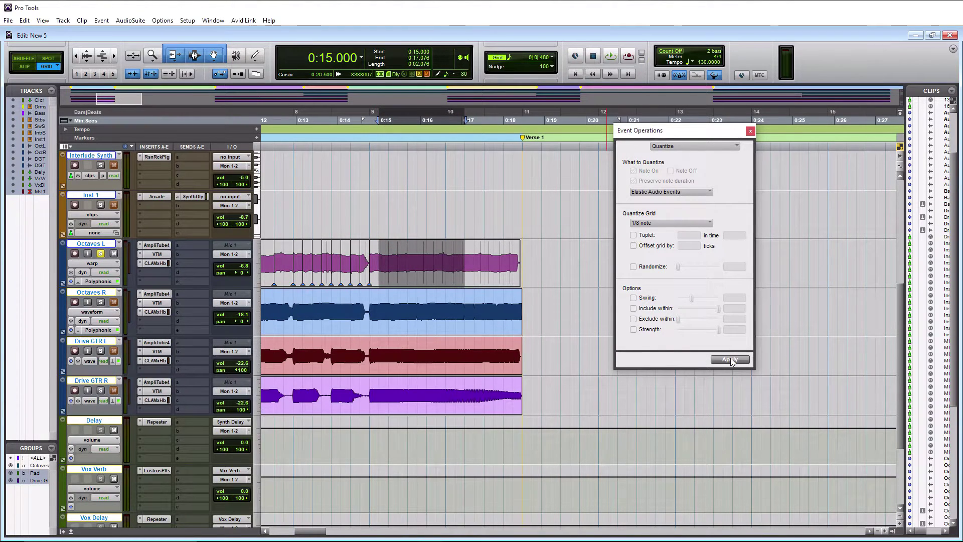
pyautogui.click(730, 359)
pyautogui.moveTo(455, 260); pyautogui.dragTo(484, 260)
pyautogui.click(735, 362)
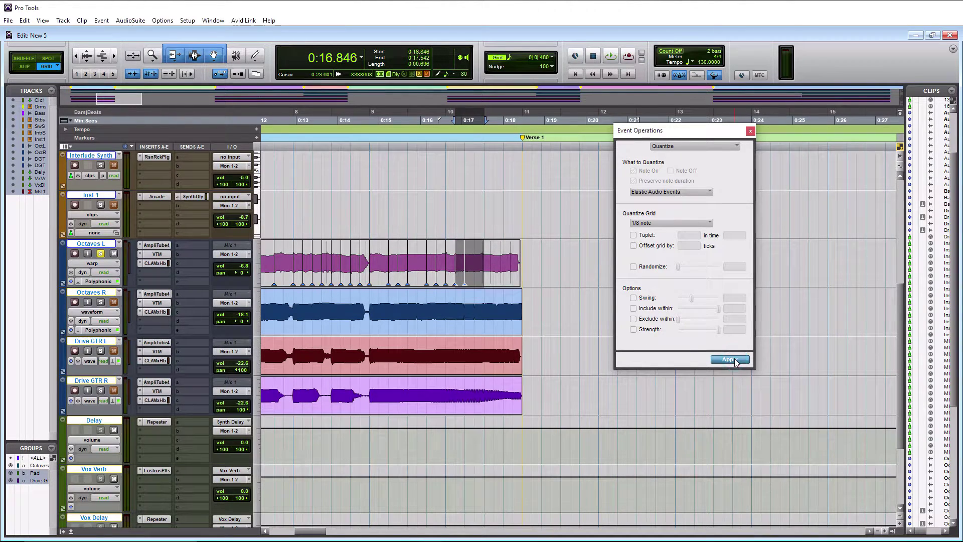
pyautogui.click(474, 251)
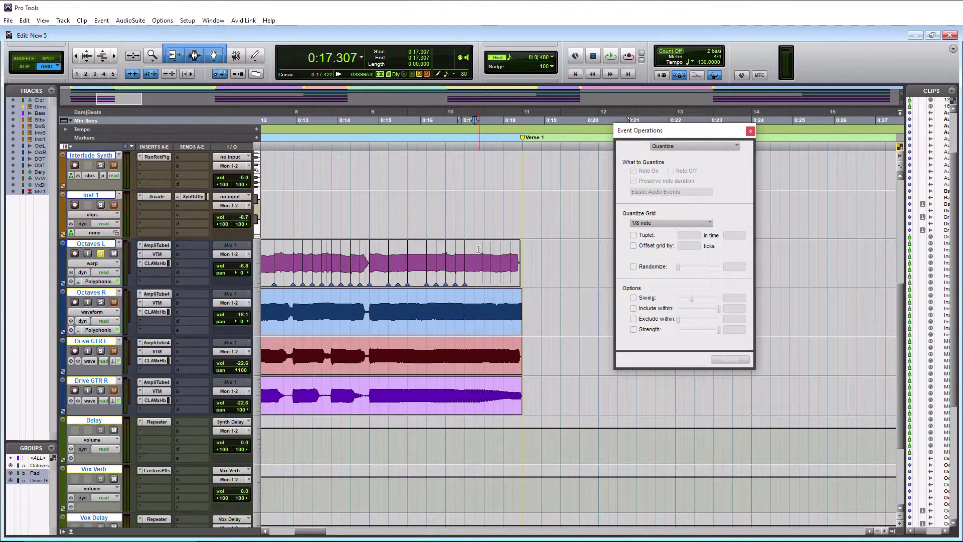
pyautogui.moveTo(476, 251); pyautogui.dragTo(524, 265)
pyautogui.click(729, 360)
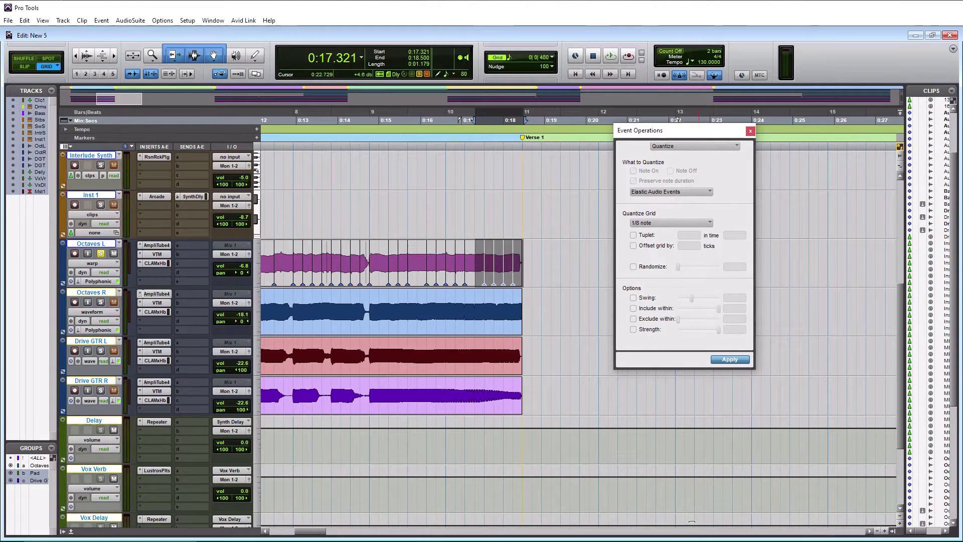
pyautogui.moveTo(306, 530); pyautogui.dragTo(285, 533)
# Play back the quantized Octaves L from 0:03.461, then close the Event Operations window
pyautogui.click(335, 147)
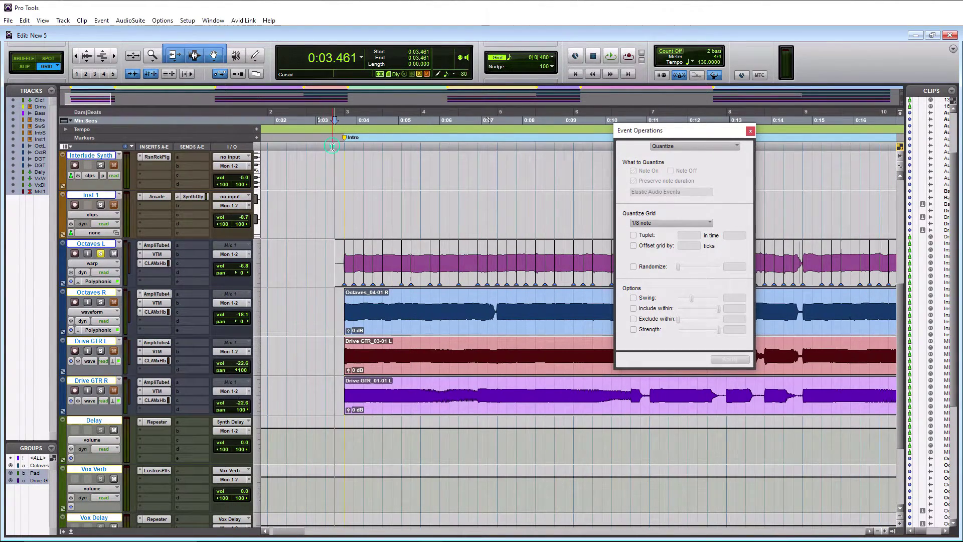
pyautogui.press('space')
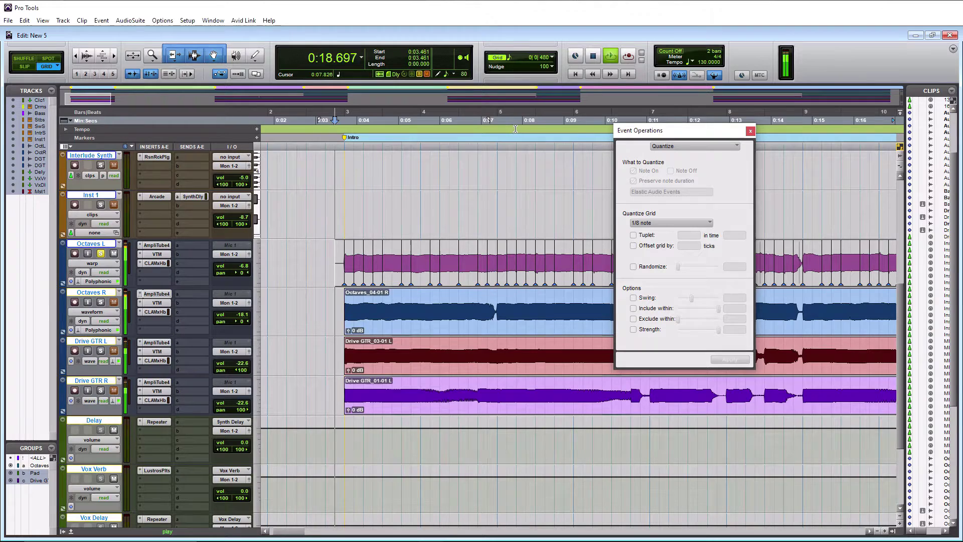
pyautogui.press('space')
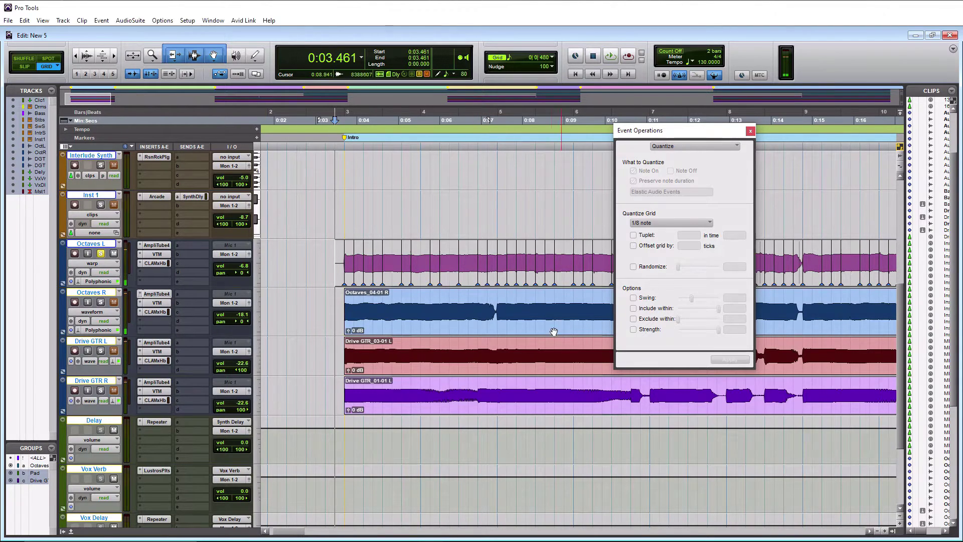
pyautogui.click(750, 131)
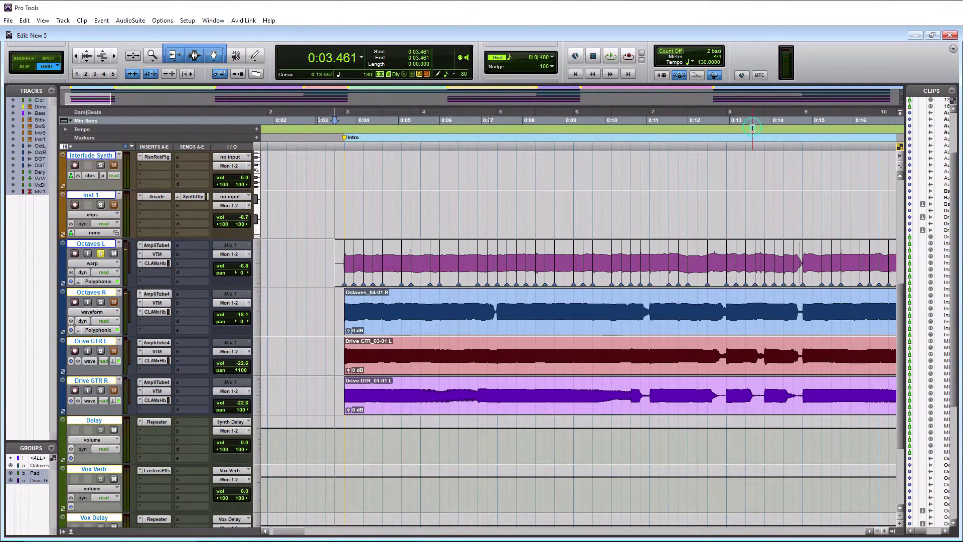
# Switch Octaves L to X-Form (Rendered Only) Elastic Audio and play it back
pyautogui.click(79, 283)
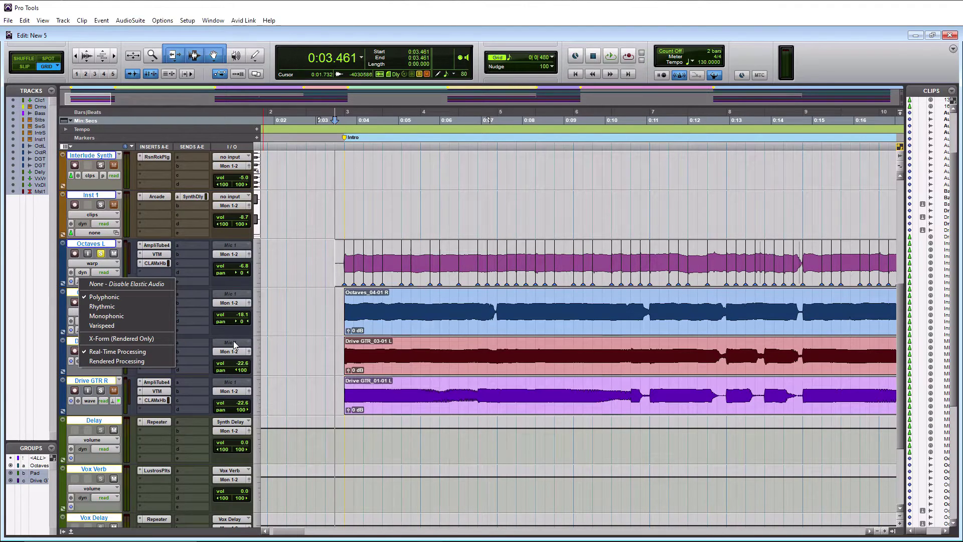
pyautogui.click(103, 339)
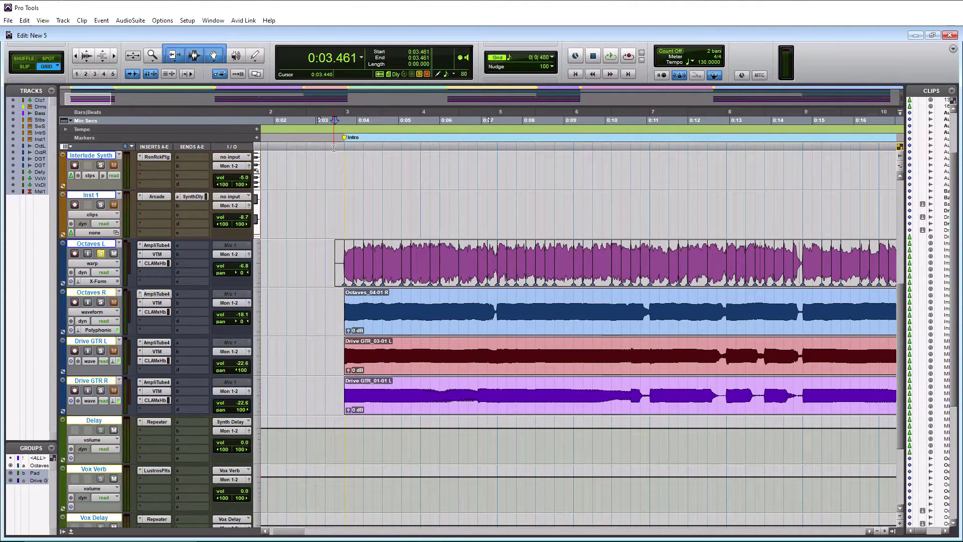
pyautogui.press('space')
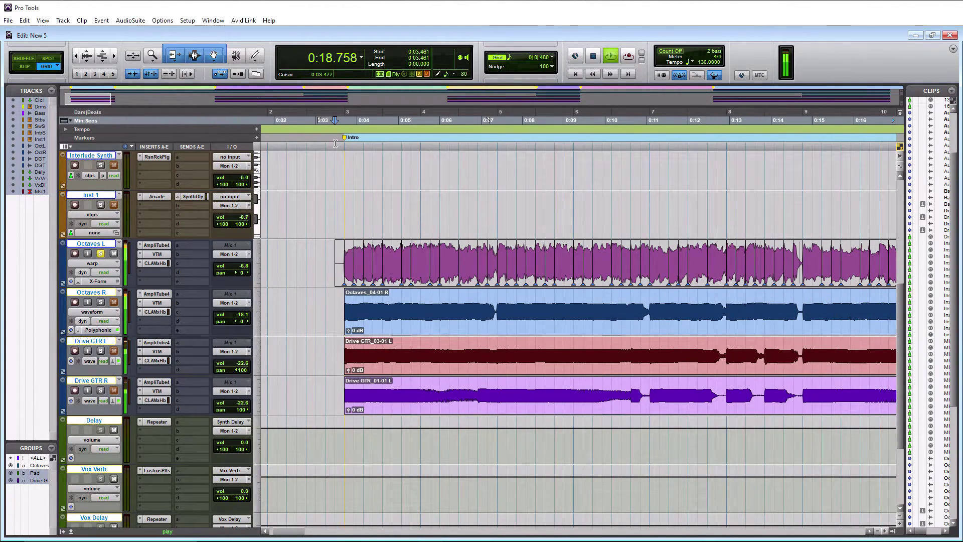
# Stop playback and undo the last change to restore the Drive GTR-Poly-01 clip state
pyautogui.press('space')
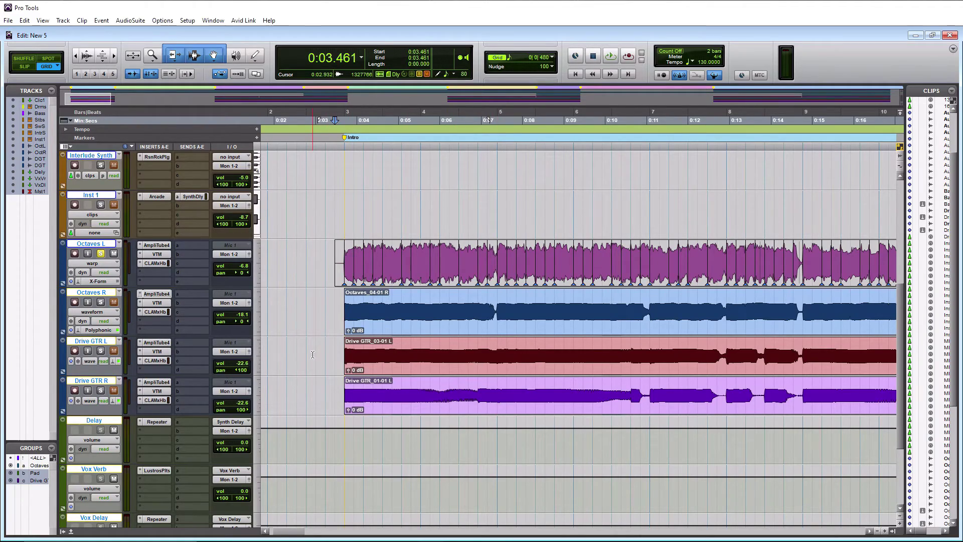
pyautogui.hotkey('ctrl', 'z')
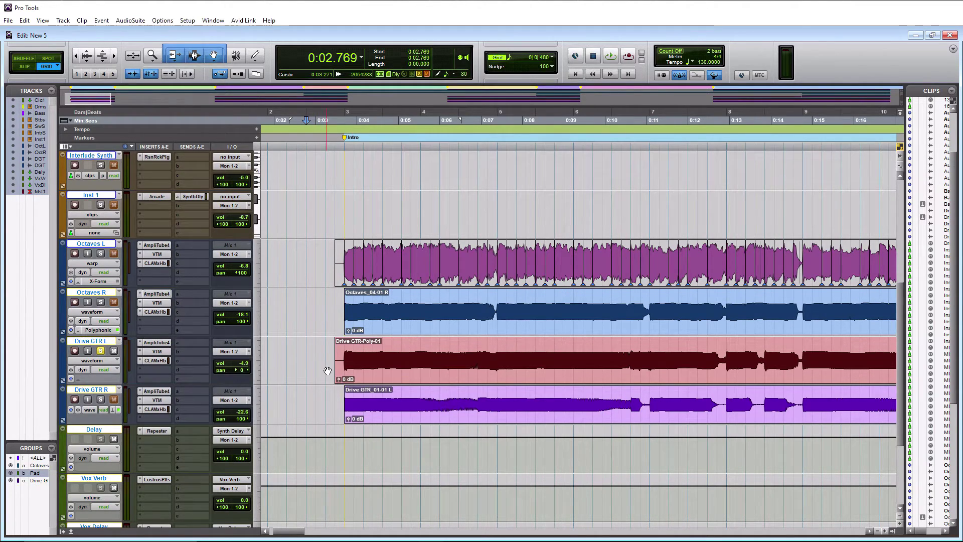
# Set Drive GTR L to Polyphonic Elastic Audio and show it in Warp view
pyautogui.click(83, 381)
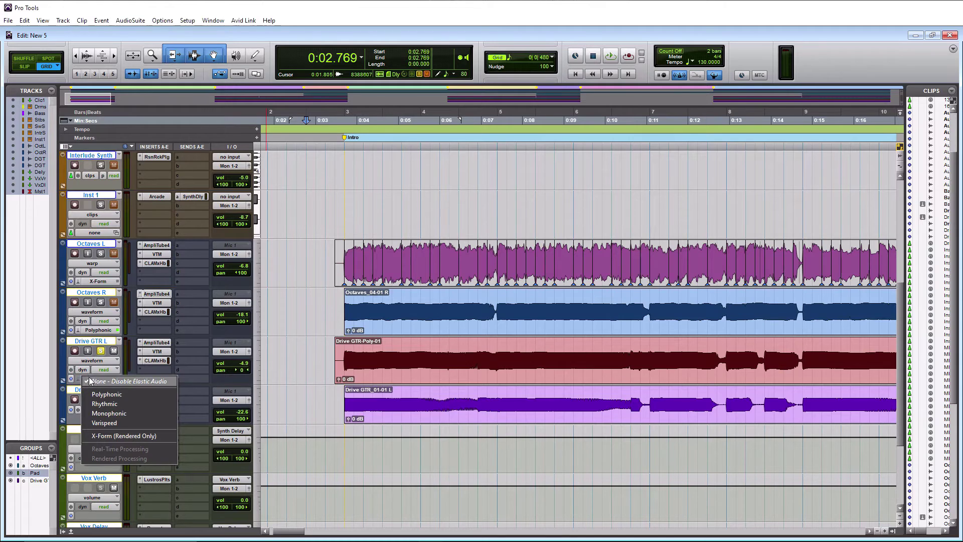
pyautogui.click(101, 393)
pyautogui.click(98, 360)
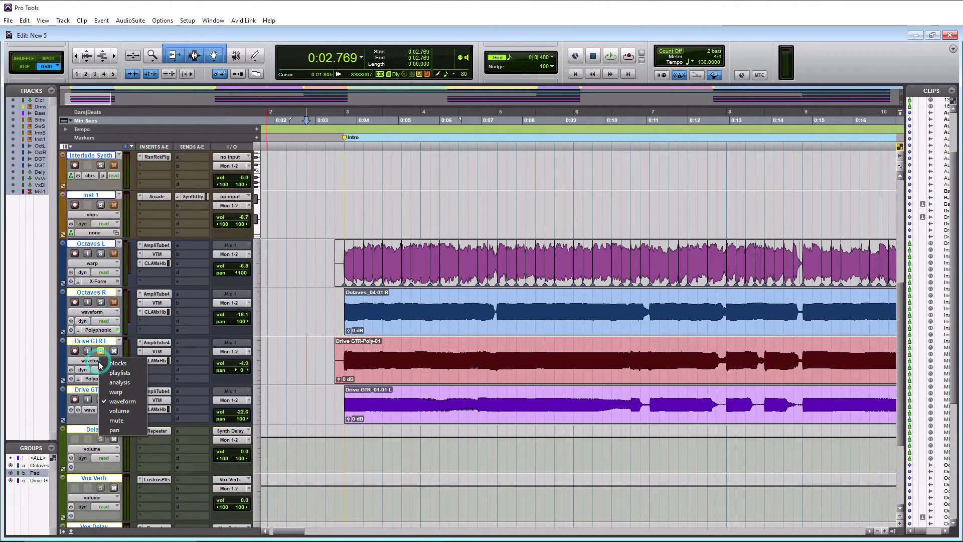
pyautogui.click(127, 392)
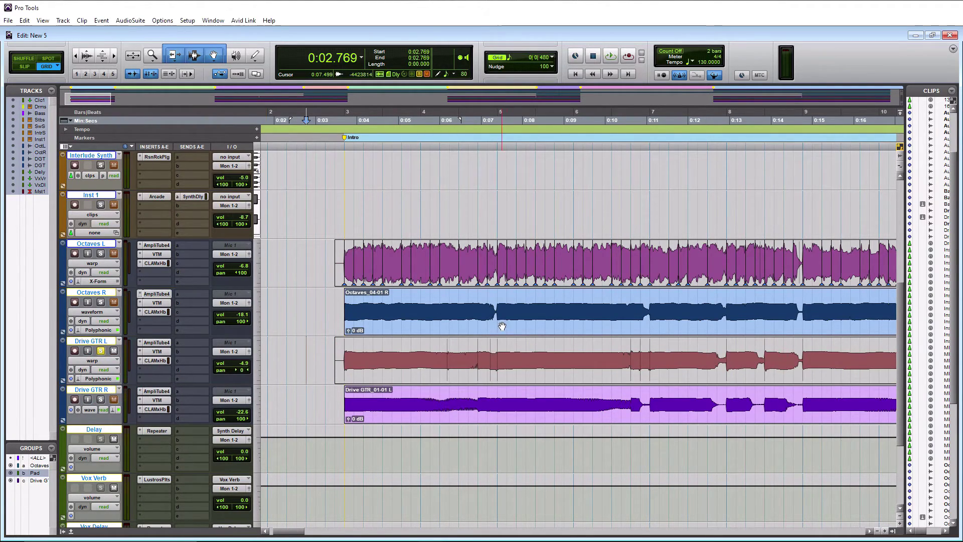
# Quantize Drive GTR L ranges 0:03.000–0:07.615 and 0:09.923–0:15.923 to 1/8 notes, then close Quantize
pyautogui.moveTo(507, 357); pyautogui.dragTo(319, 361)
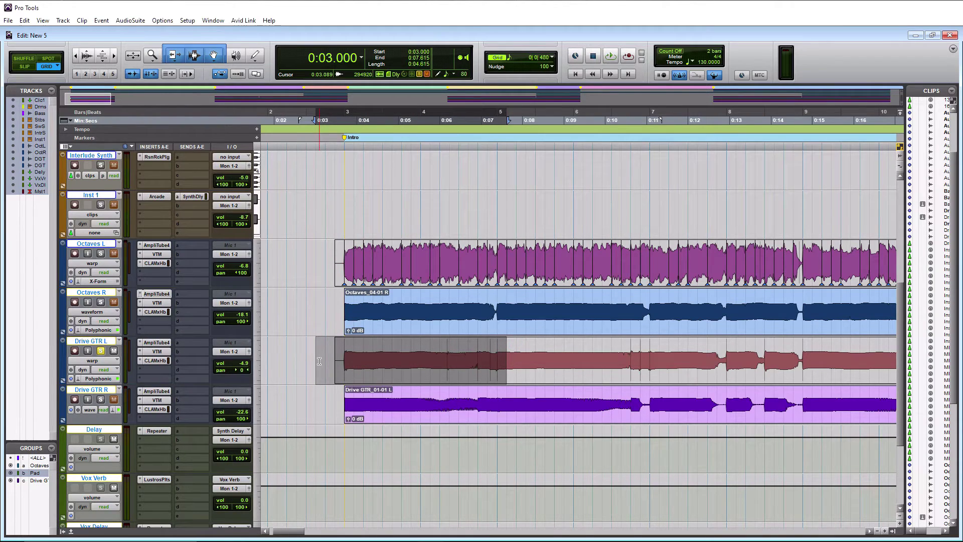
pyautogui.hotkey('alt', '0')
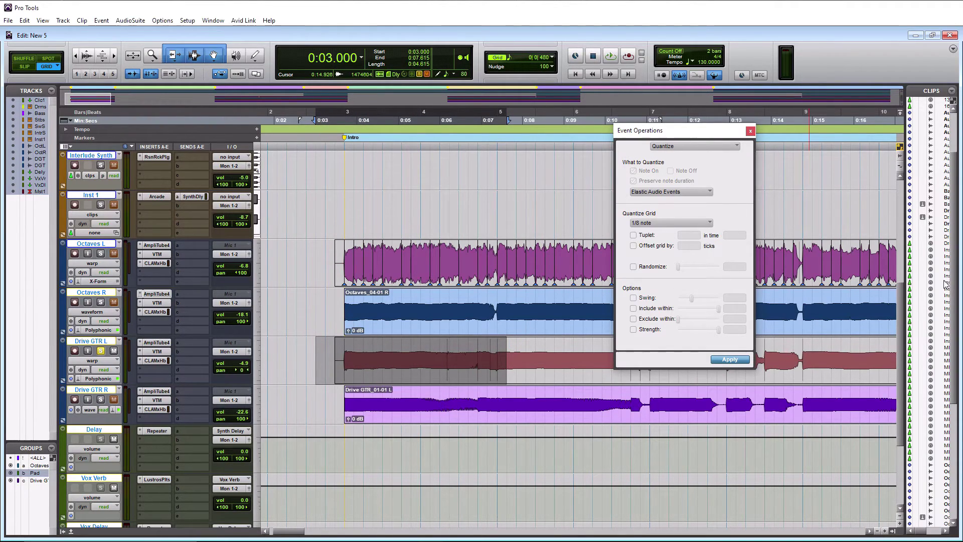
pyautogui.click(739, 363)
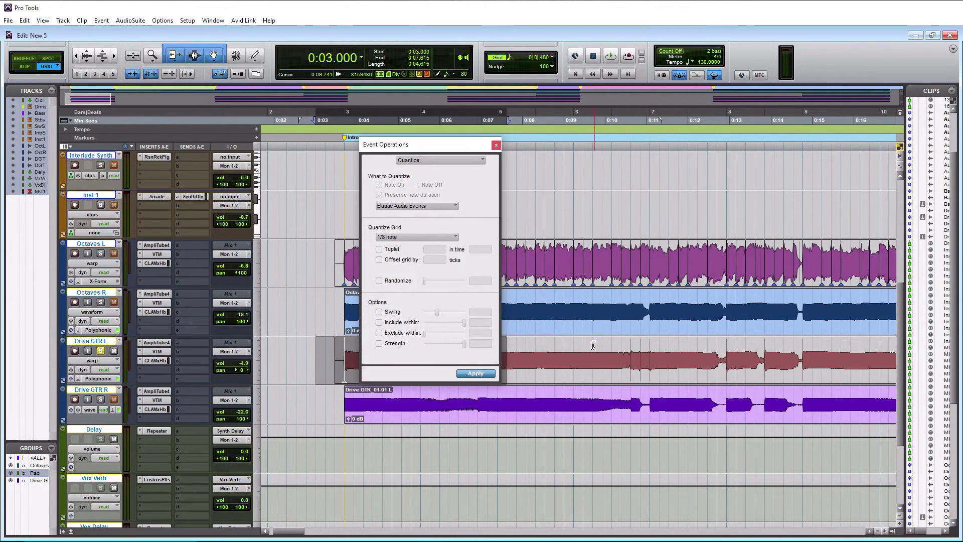
pyautogui.moveTo(602, 358); pyautogui.dragTo(850, 358)
pyautogui.click(476, 374)
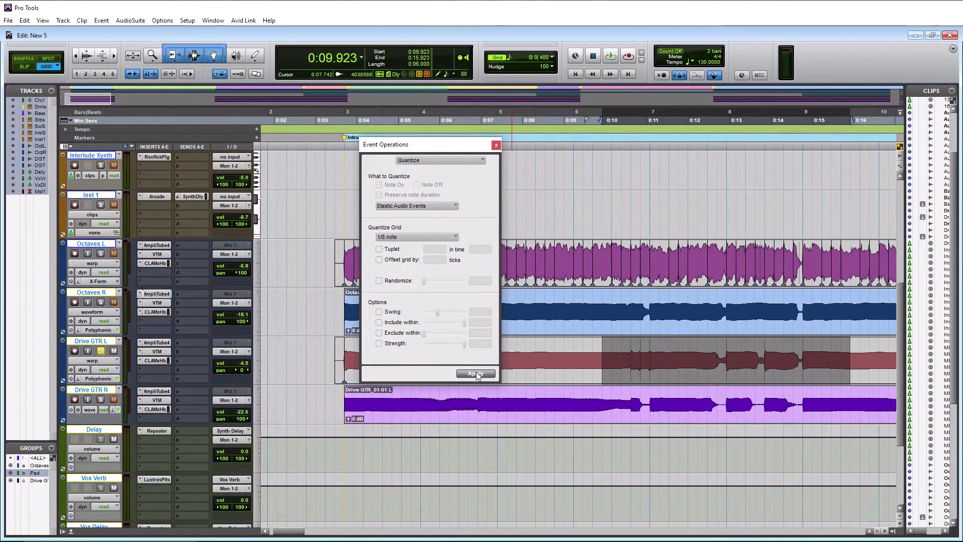
pyautogui.moveTo(289, 533)
pyautogui.mouseDown()
pyautogui.moveTo(306, 539)
pyautogui.moveTo(286, 537)
pyautogui.mouseUp()
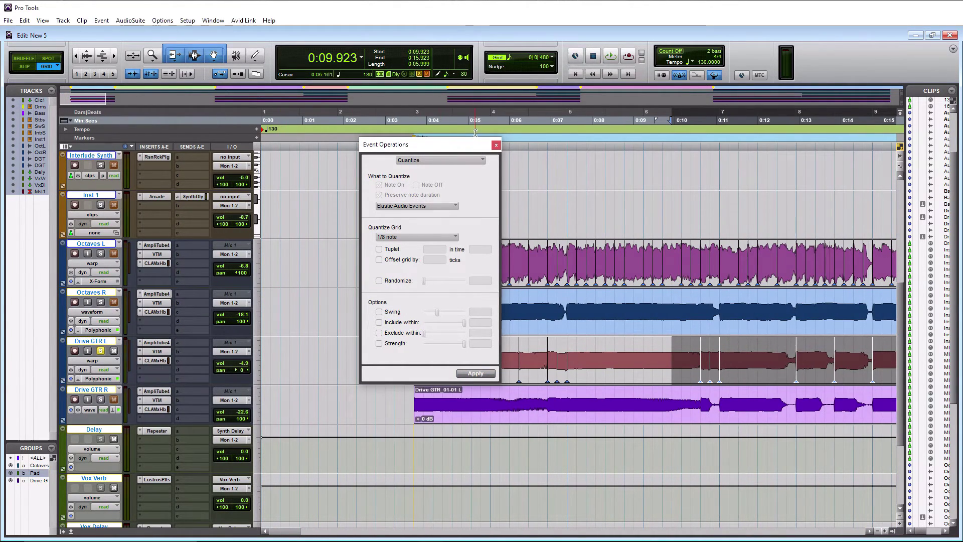
pyautogui.click(496, 145)
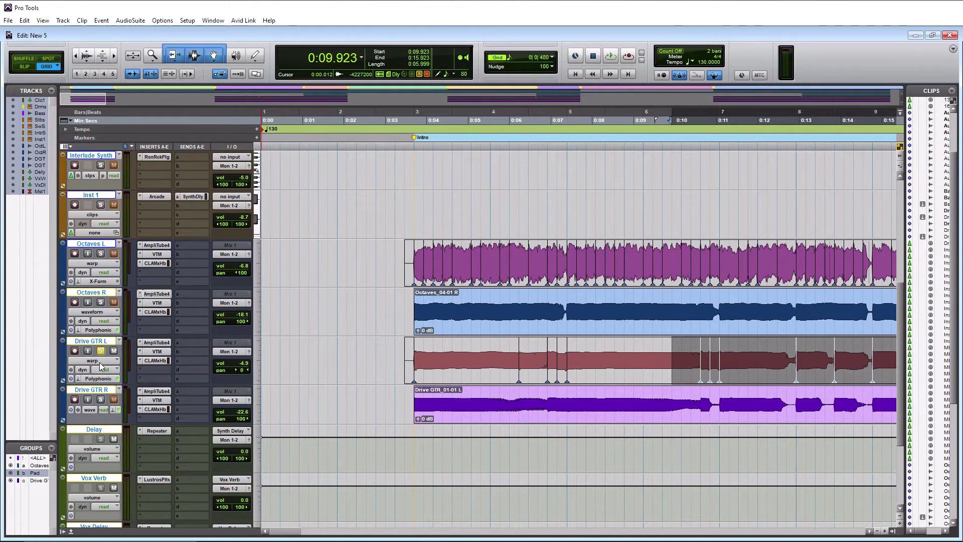
pyautogui.click(400, 146)
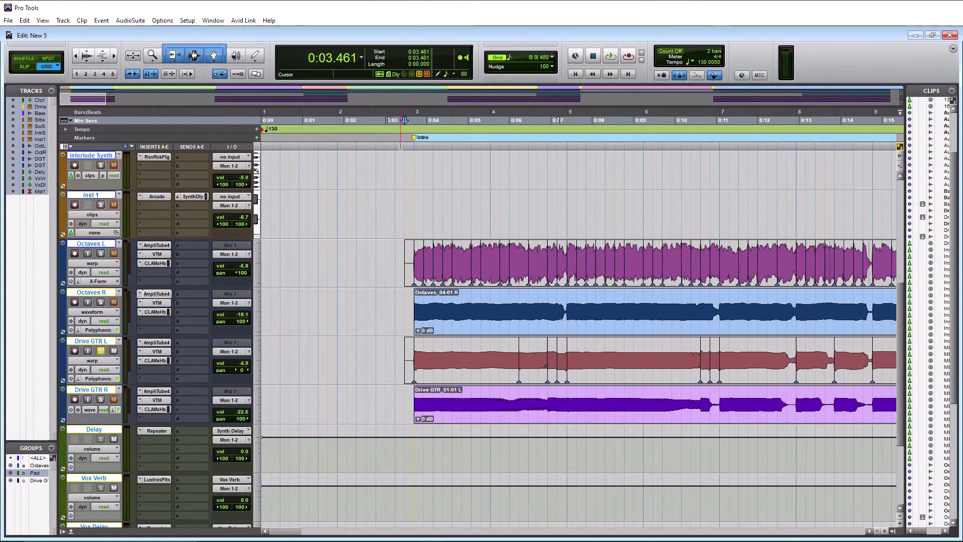
pyautogui.press('space')
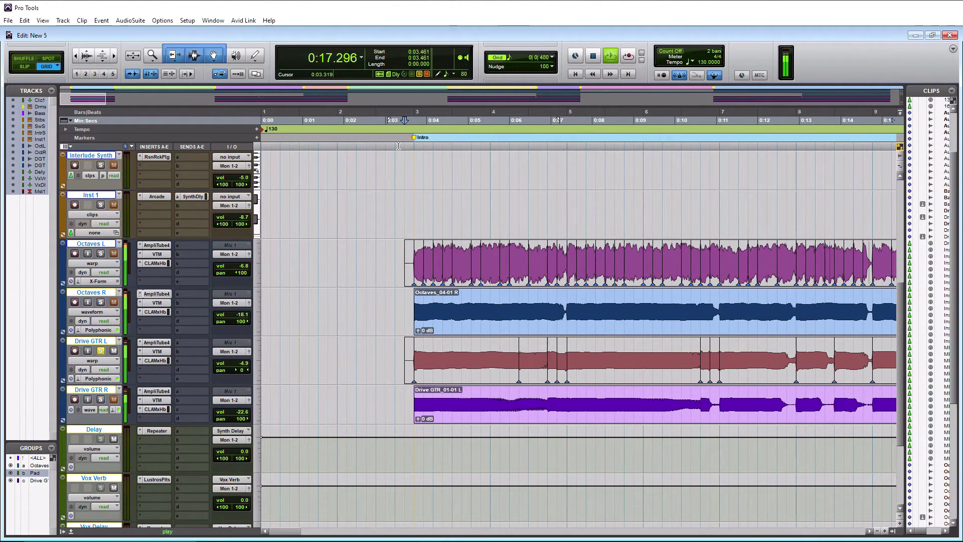
pyautogui.press('space')
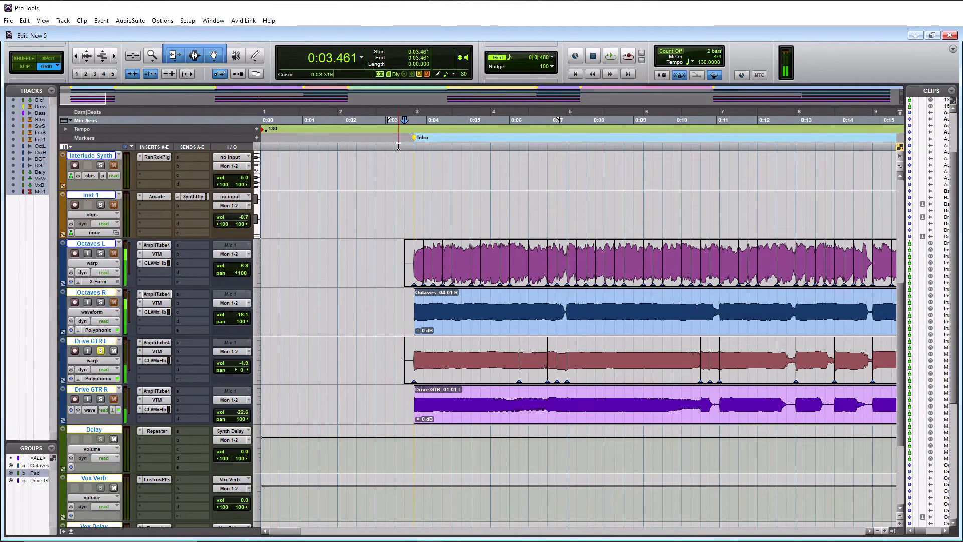